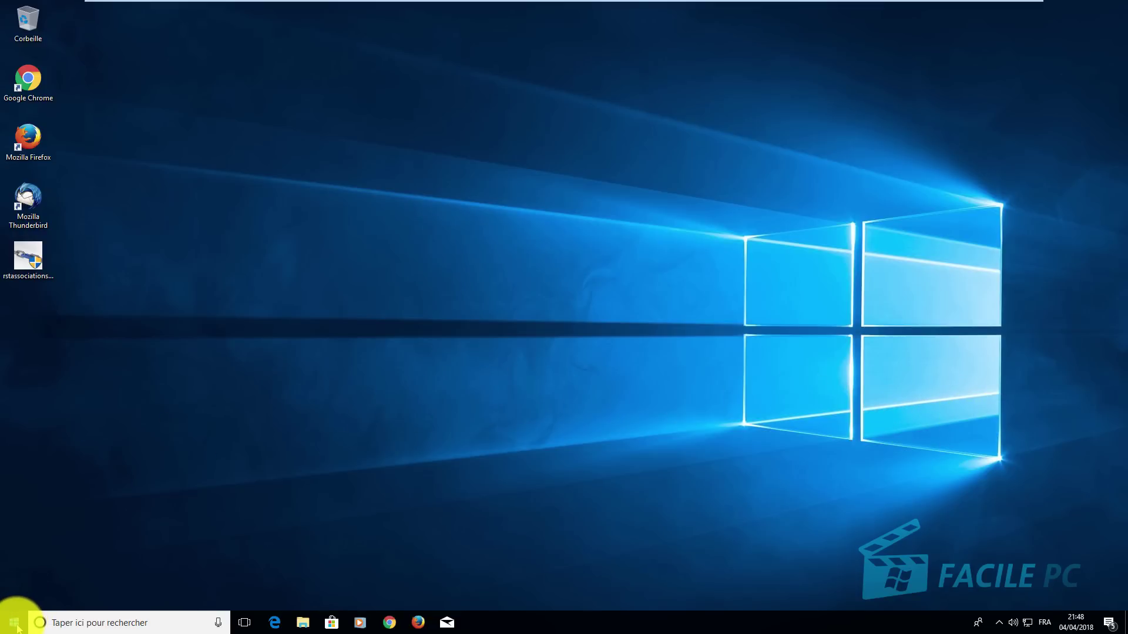
Step: View the advanced startup option in the Recovery page of the Update and Security settings, and close Settings
click(16, 626)
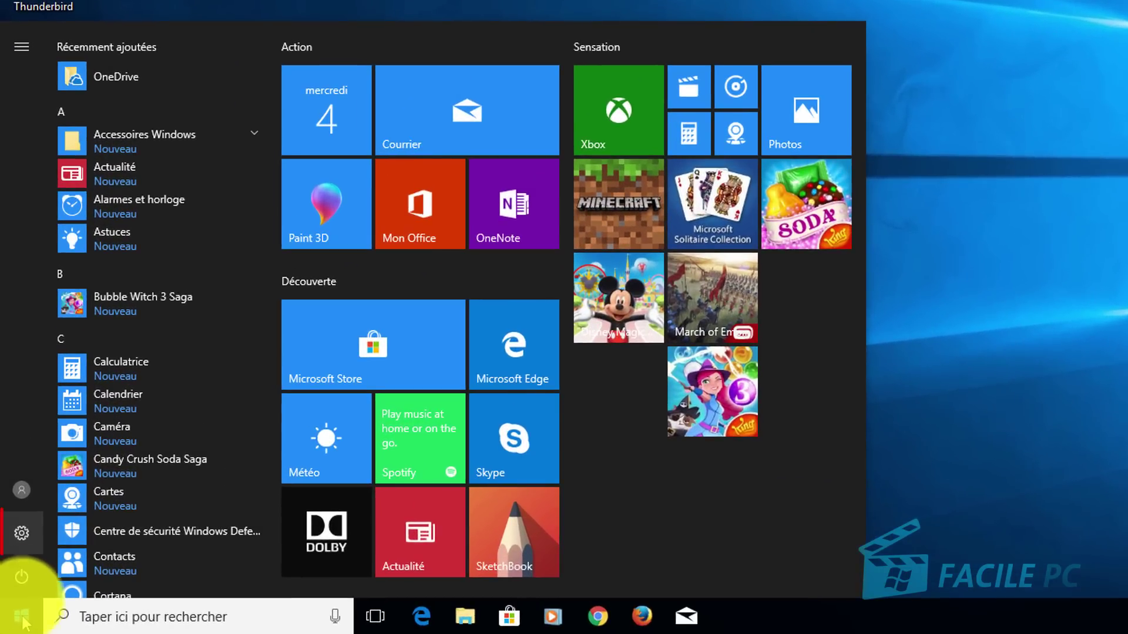
click(23, 534)
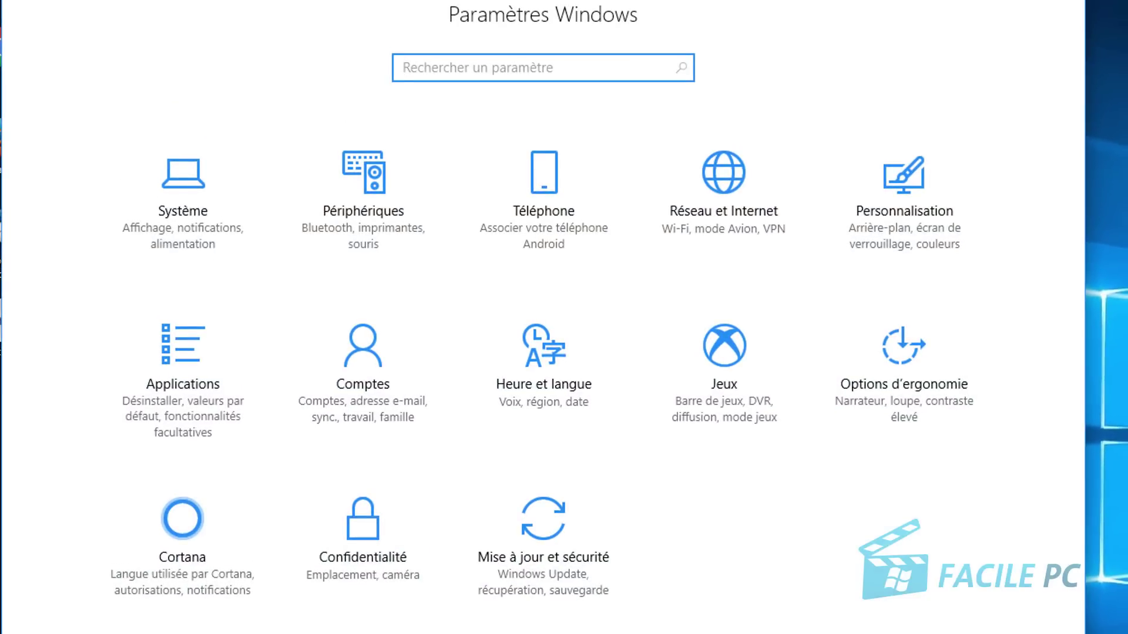
click(577, 521)
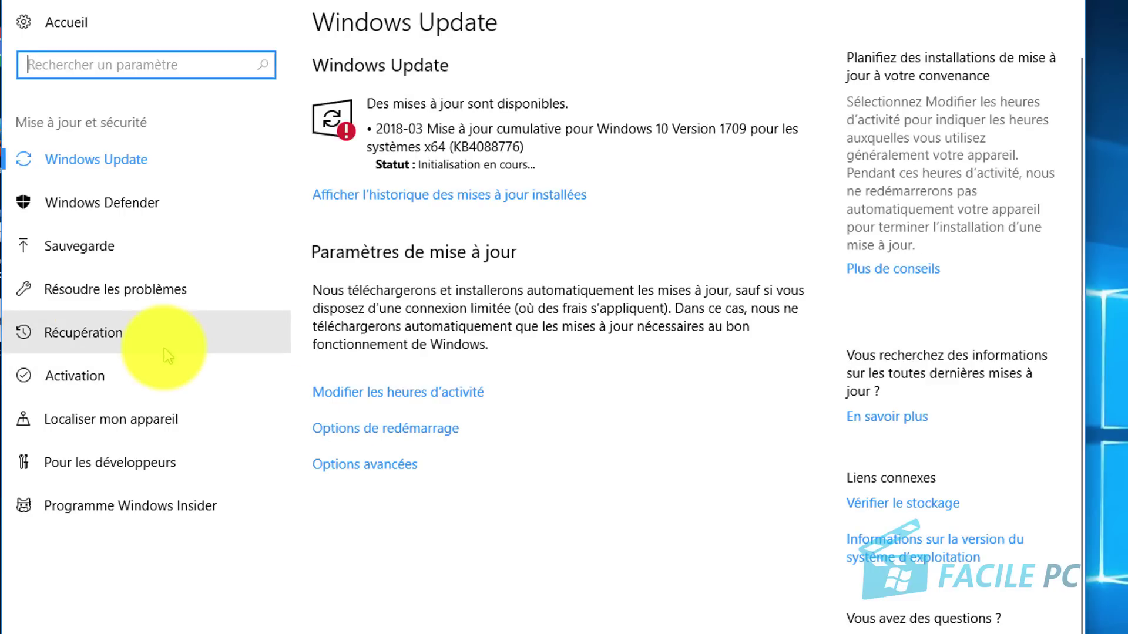
click(85, 339)
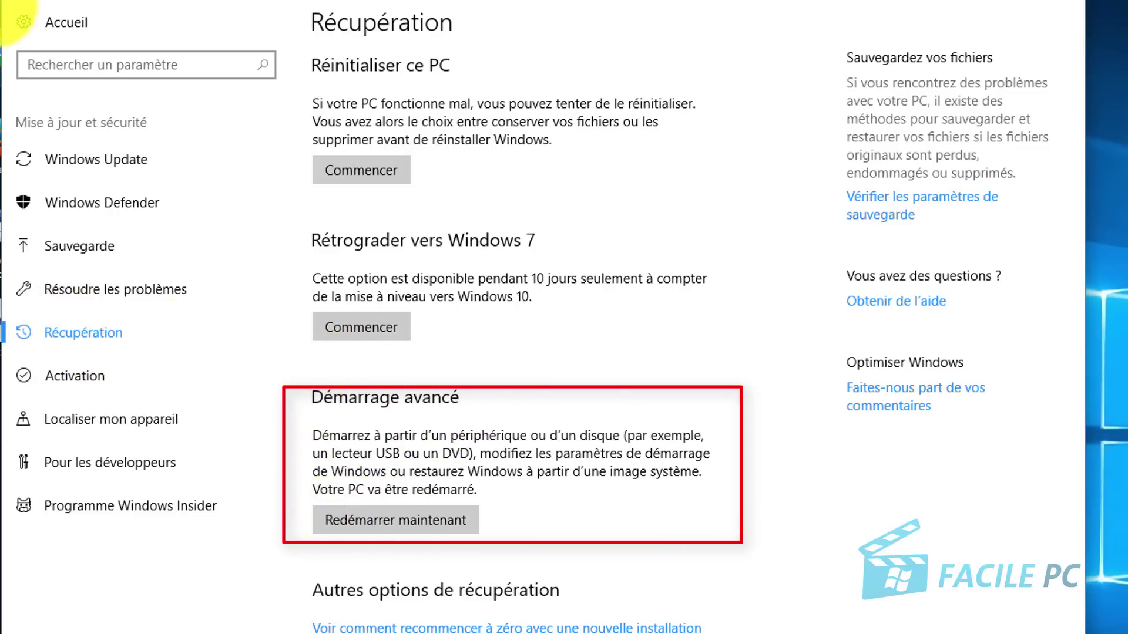
click(25, 19)
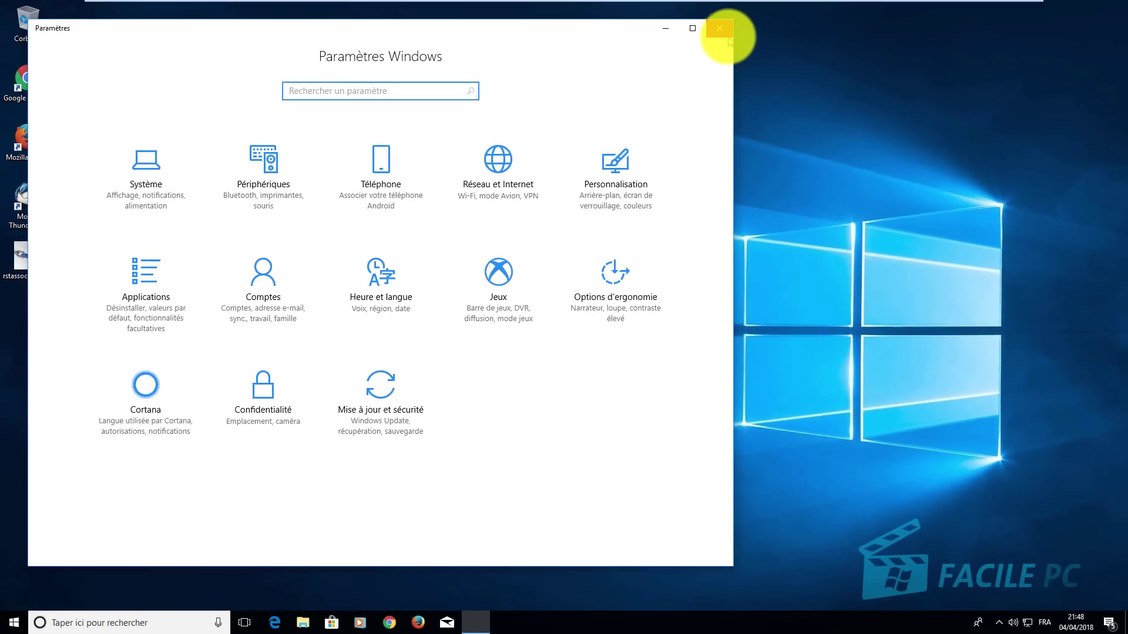
click(781, 18)
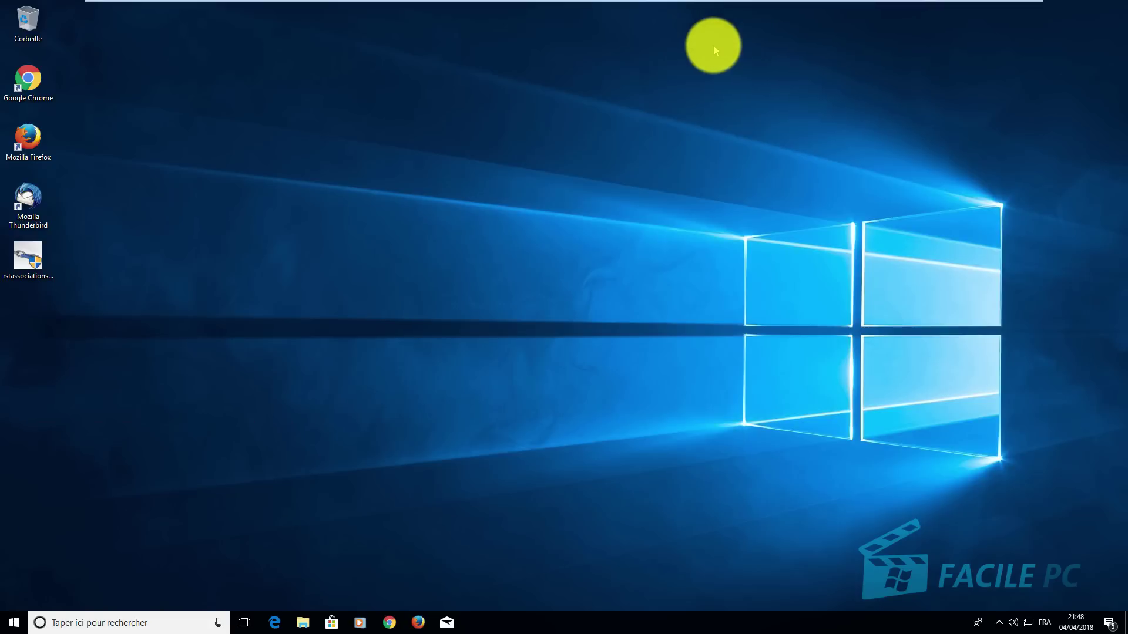
Step: Reopen Windows Settings, show the Recovery page's advanced startup section again, and close the window
key(super+i)
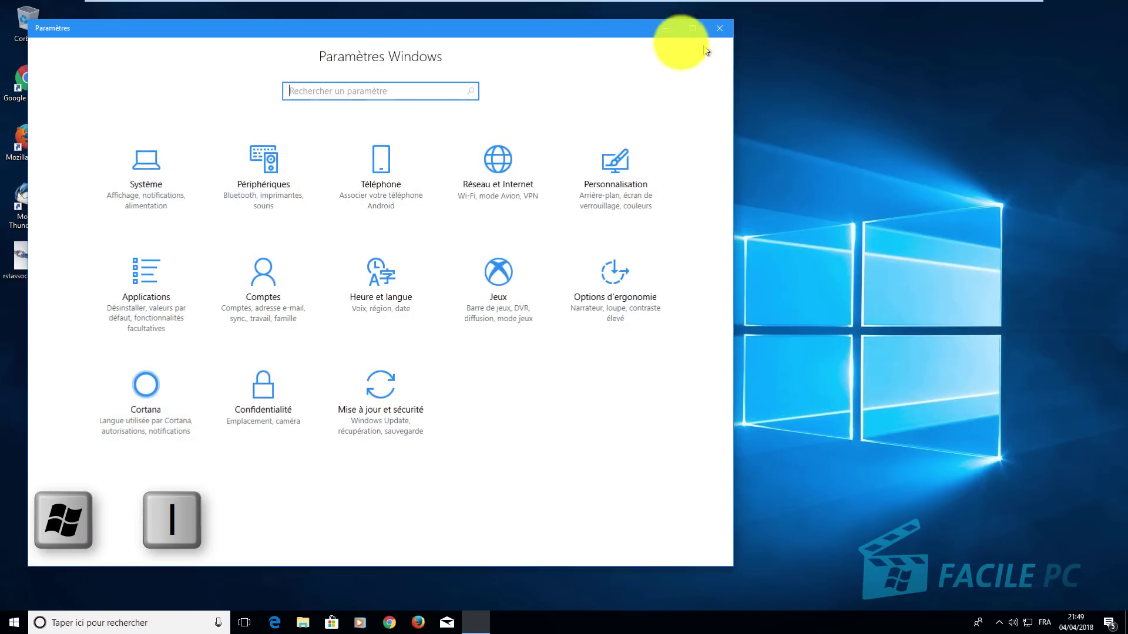
click(382, 398)
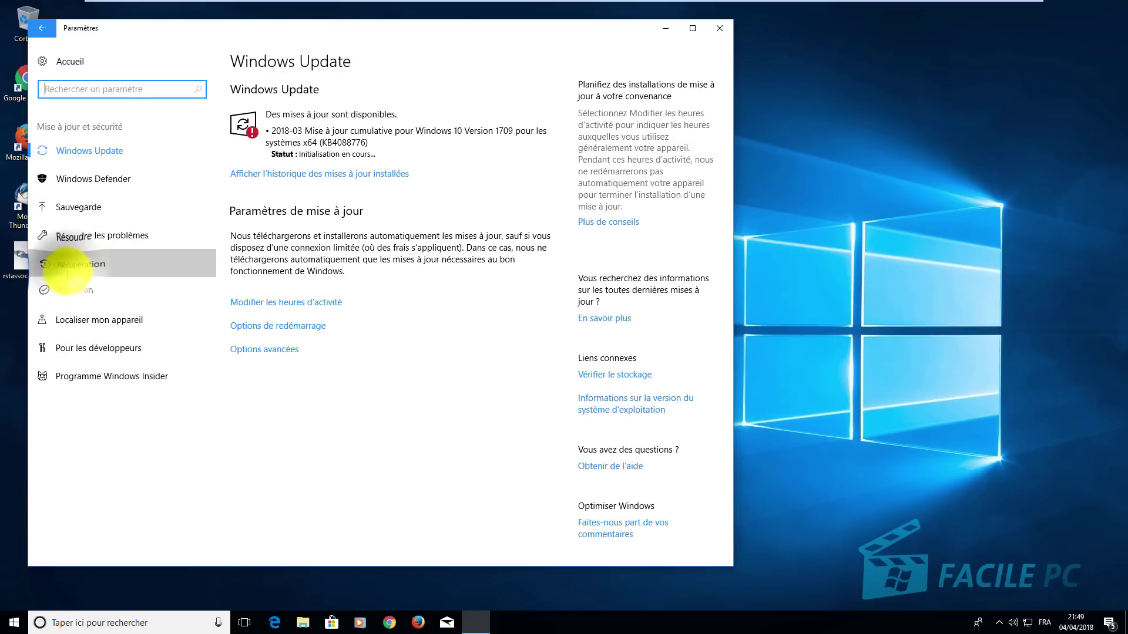
click(76, 264)
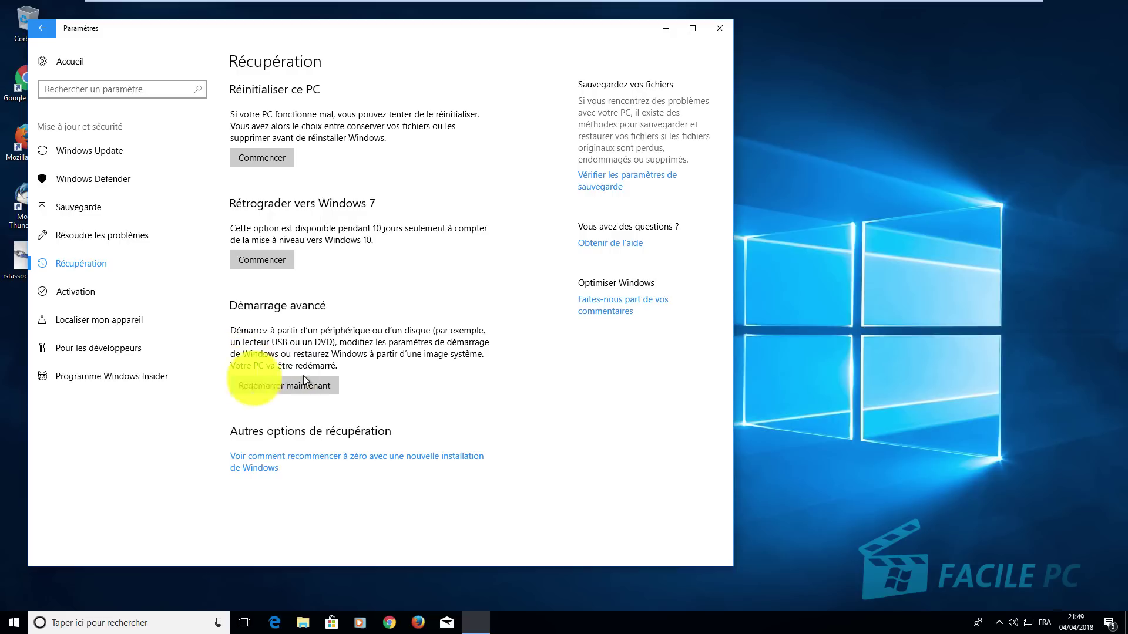
click(718, 27)
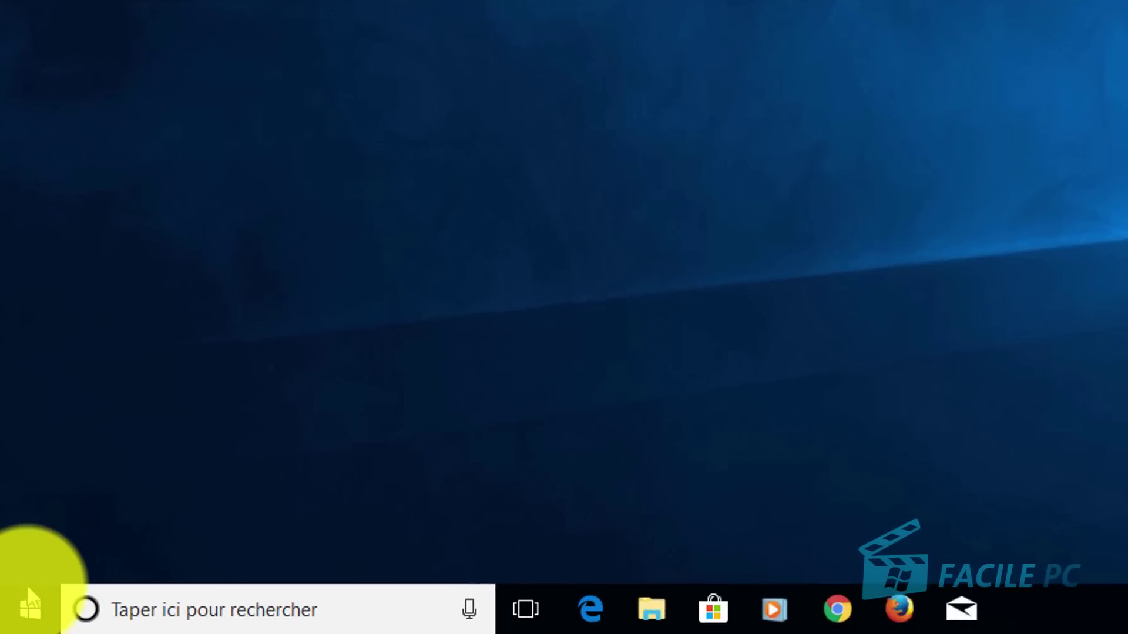
Step: Show the power choices for shutting down or restarting the PC, and dismiss them without choosing one
click(28, 610)
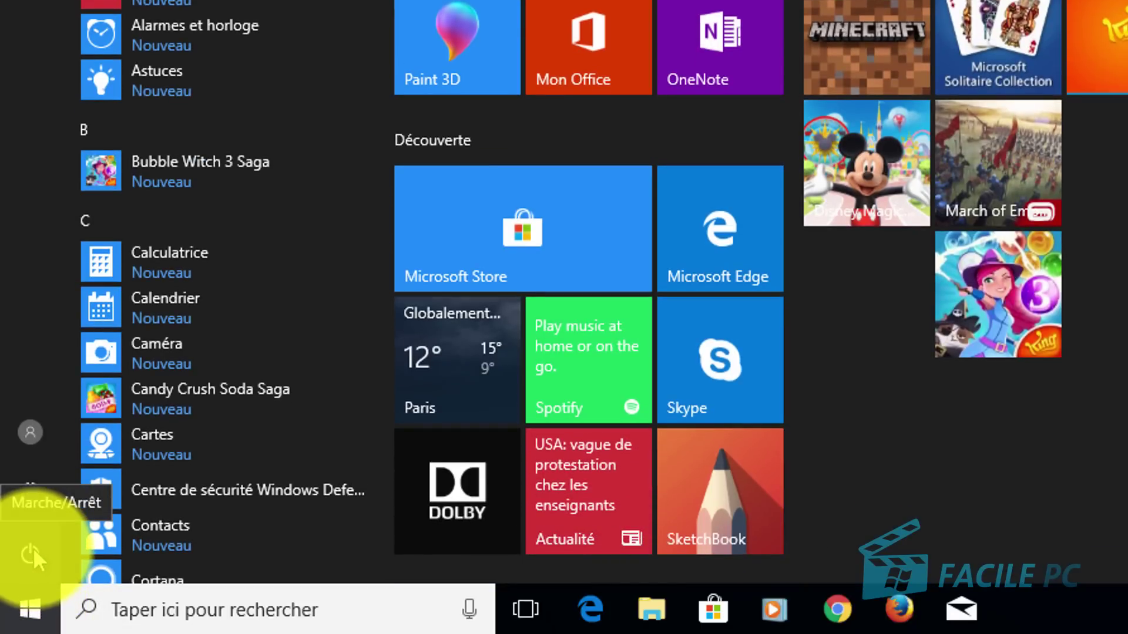
click(33, 547)
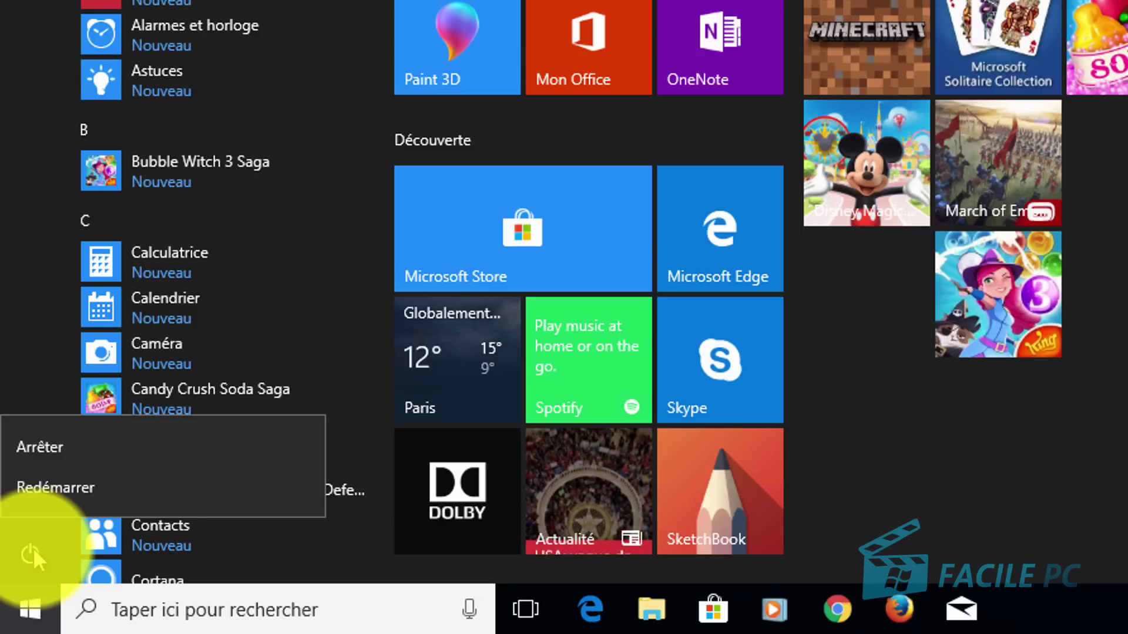
key(shift)
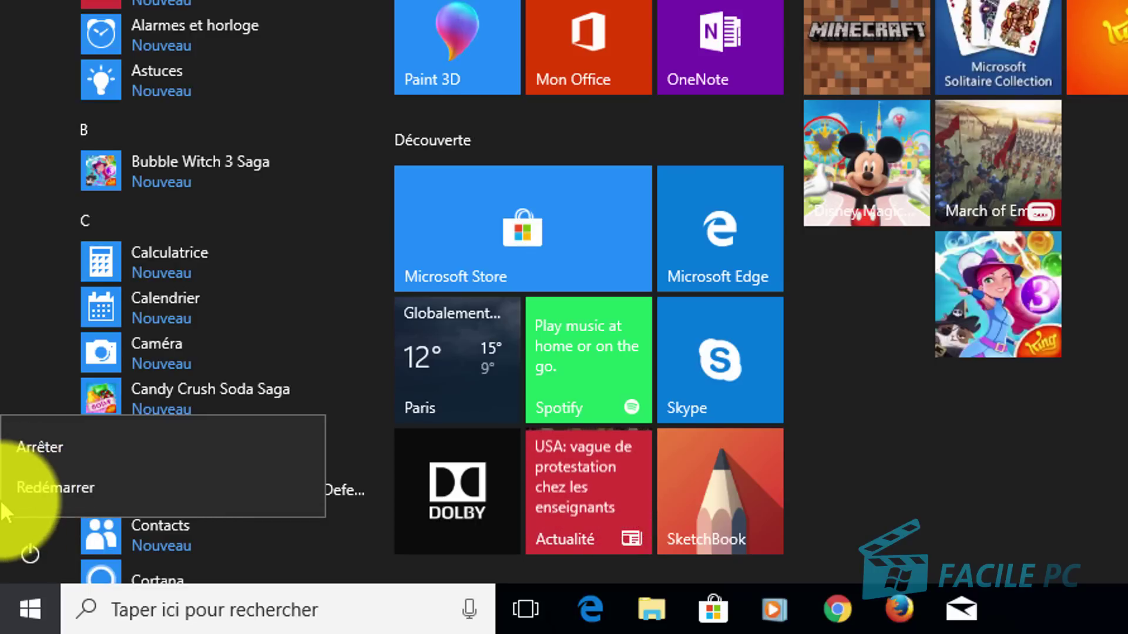
click(23, 446)
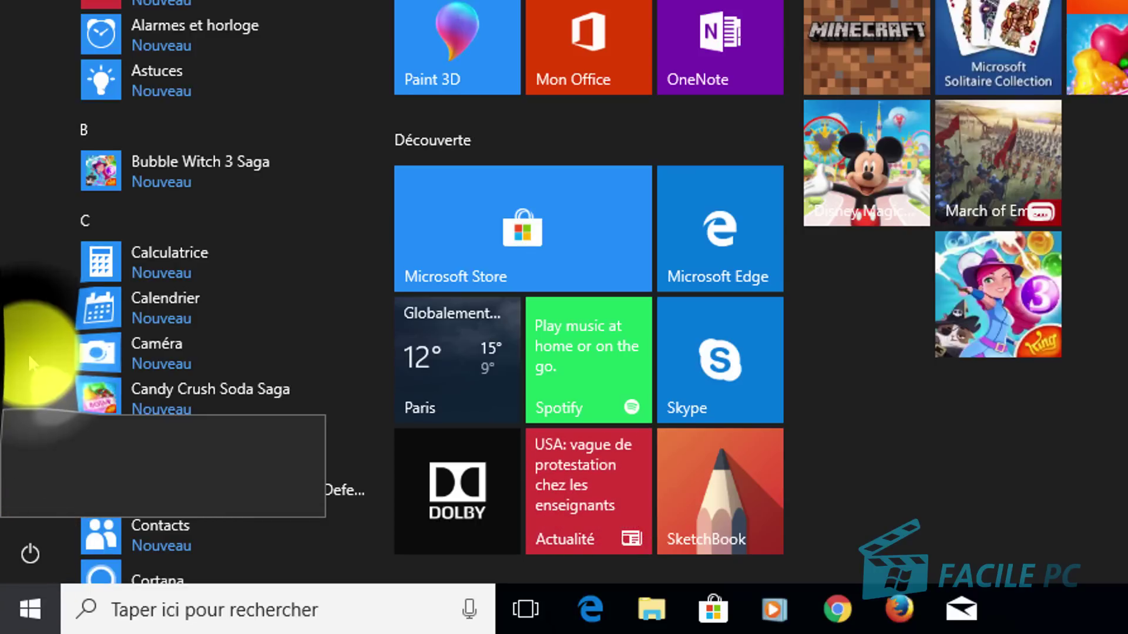
Step: Lock the Windows session and bring up the sign-in screen
click(27, 435)
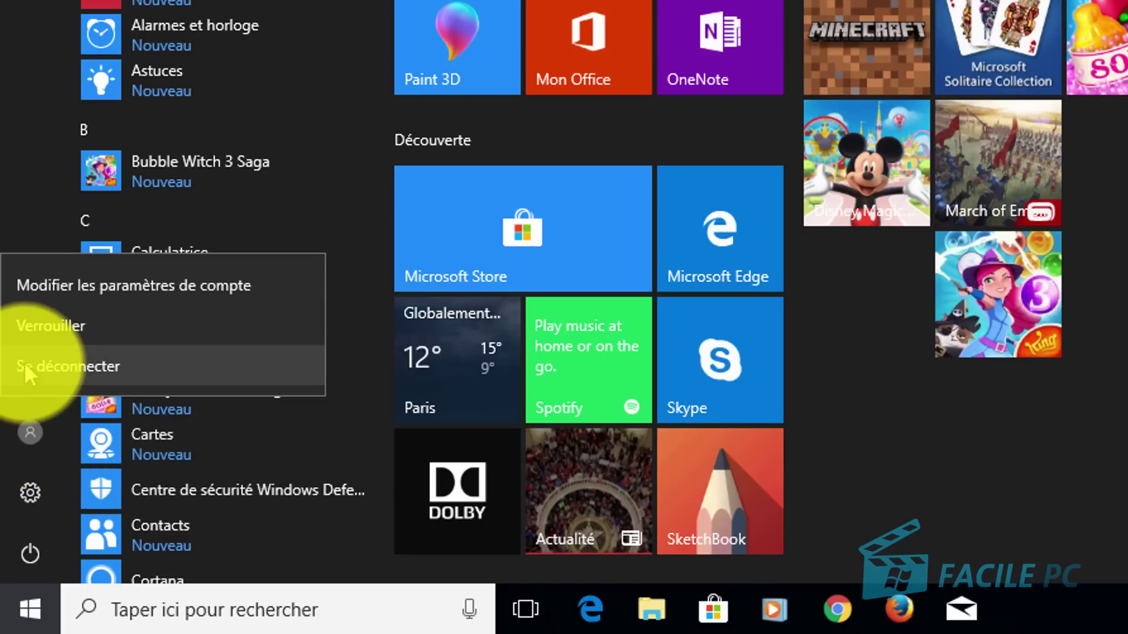
click(37, 325)
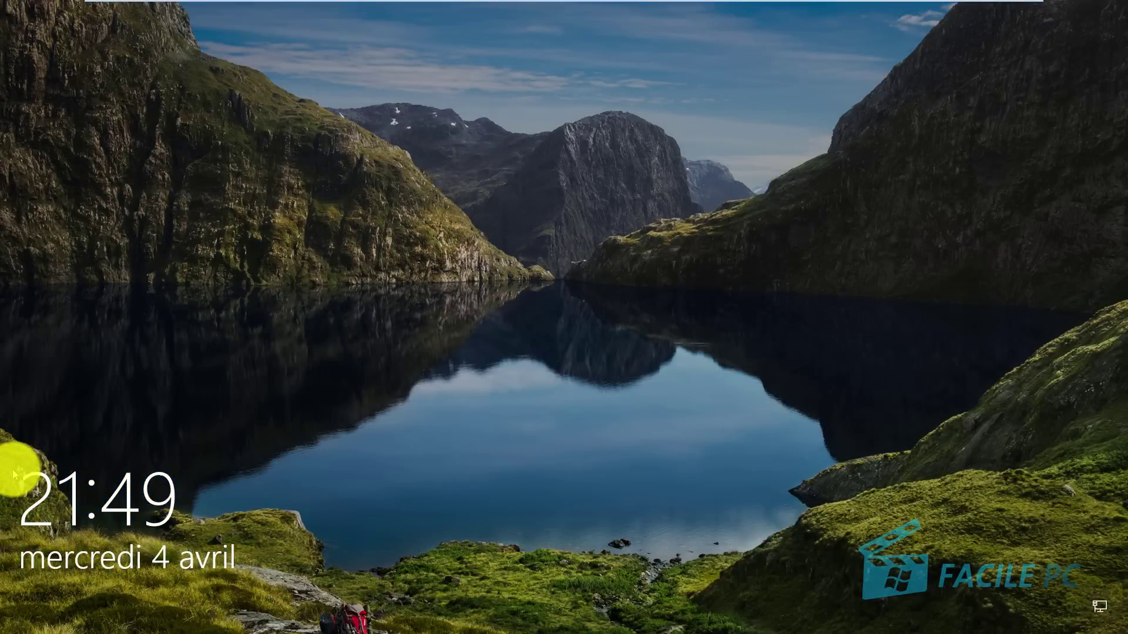
click(660, 448)
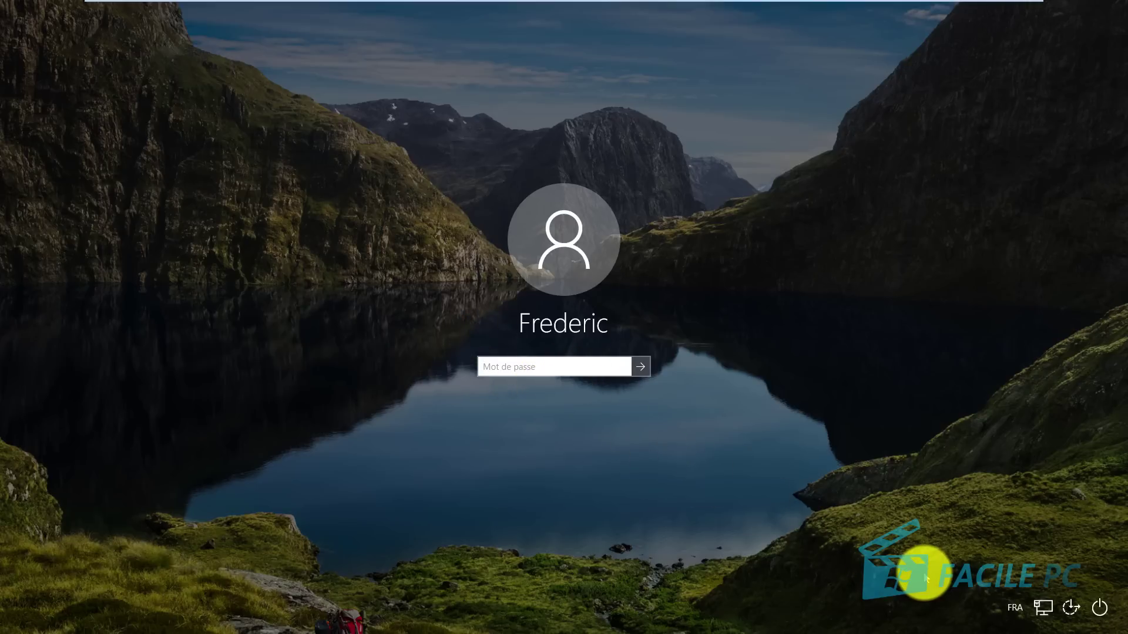
Step: Restart the PC from the sign-in screen into the advanced startup environment, confirming the restart anyway
click(1100, 609)
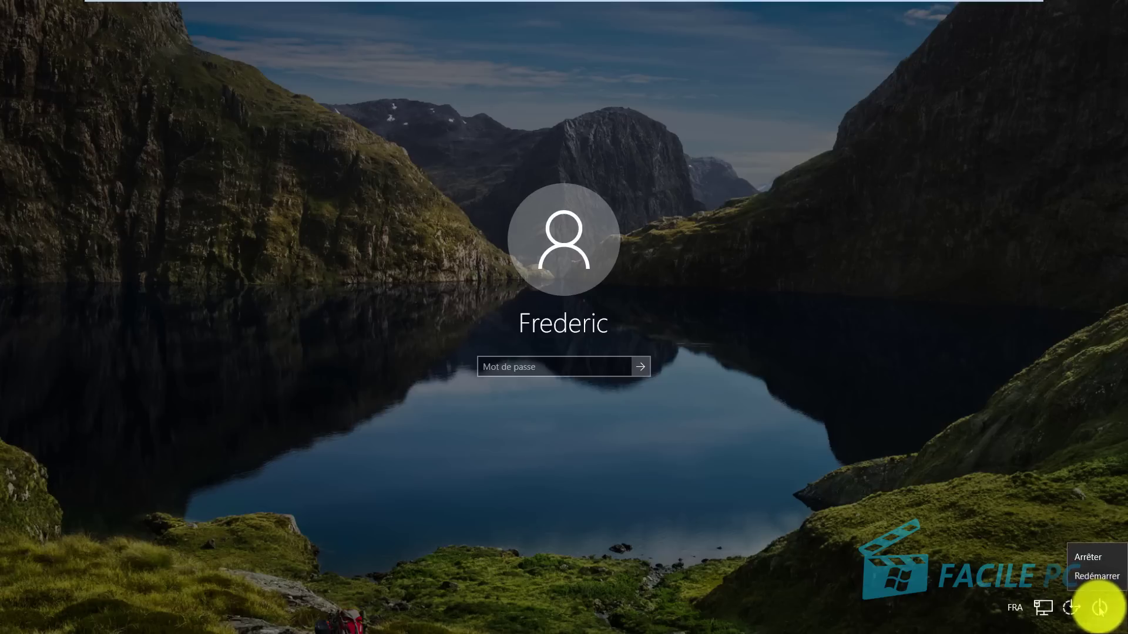
click(1083, 577)
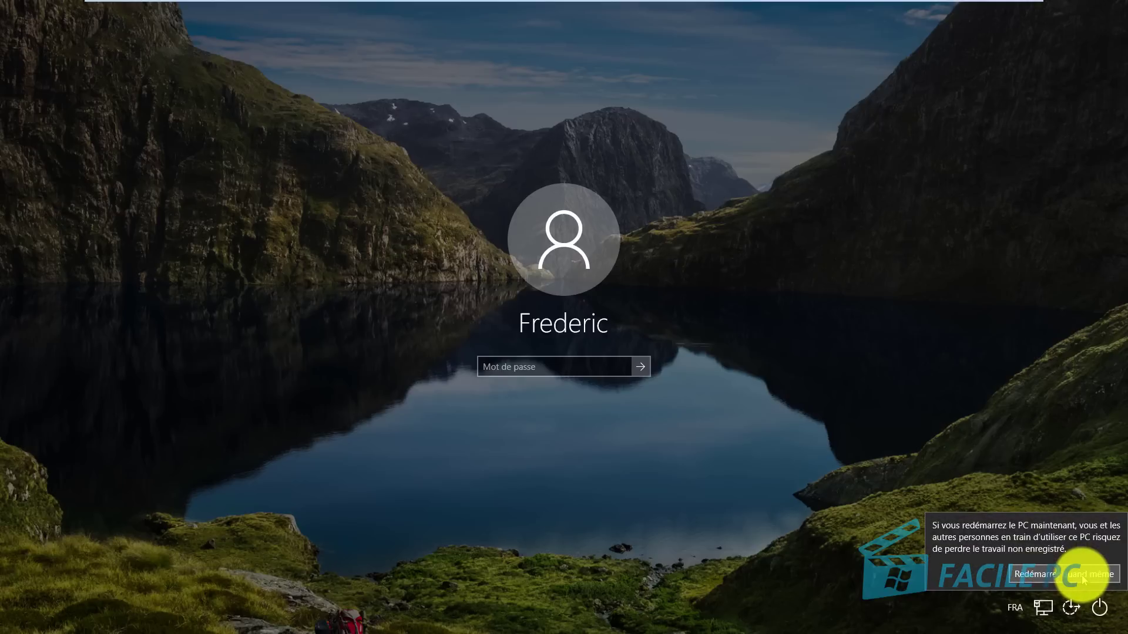
click(1084, 575)
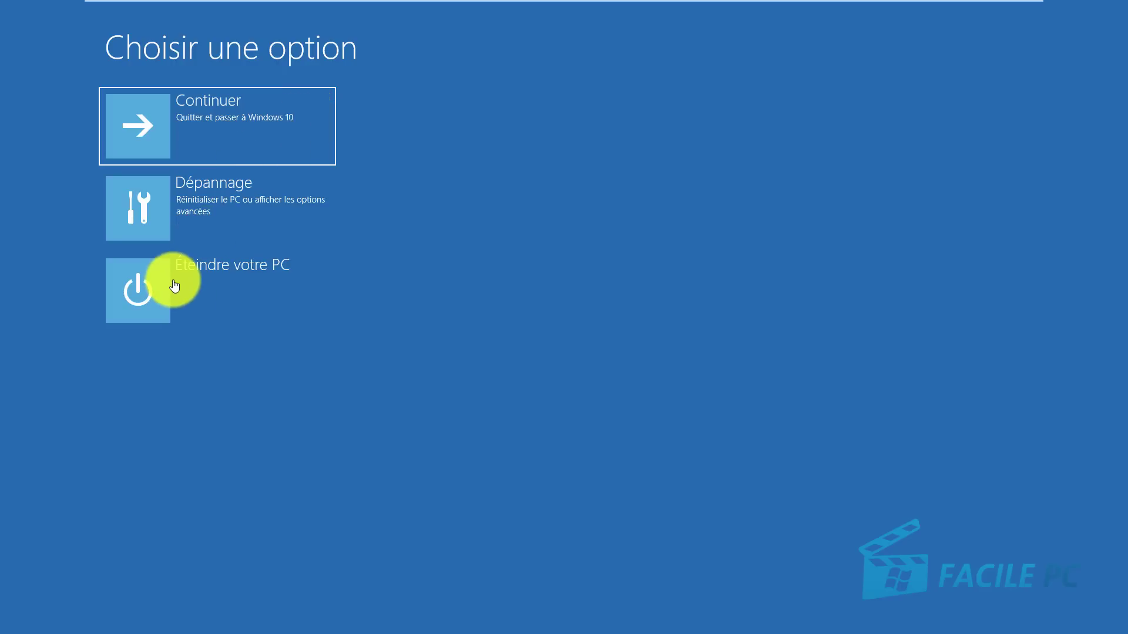
Step: View the advanced options available under Dépannage and go back to the troubleshooting screen
click(149, 214)
click(148, 213)
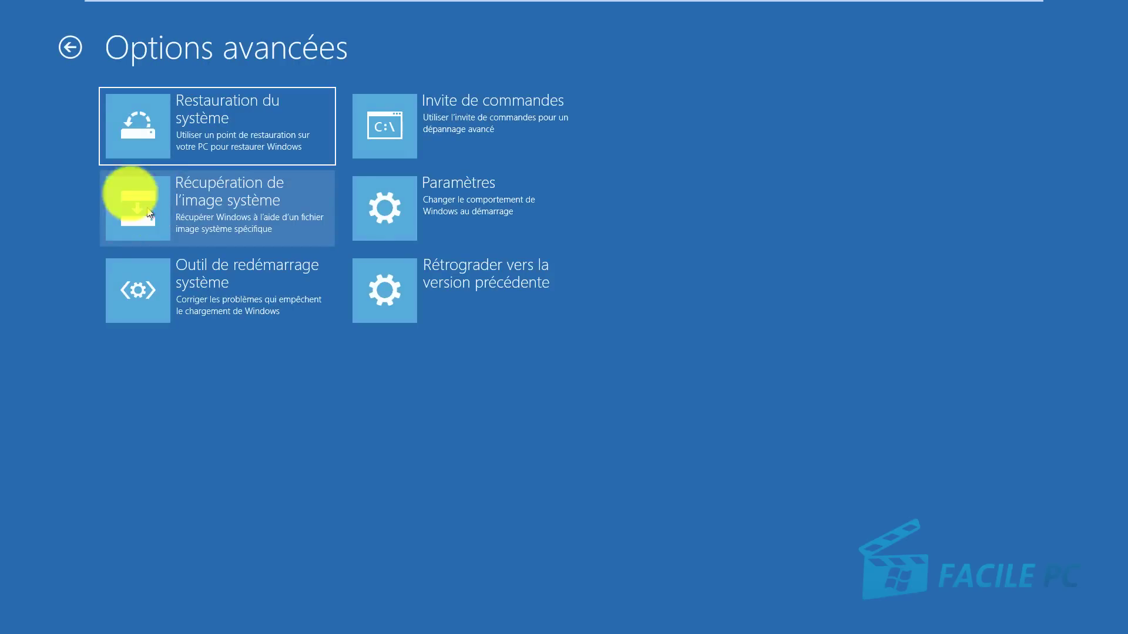
click(66, 44)
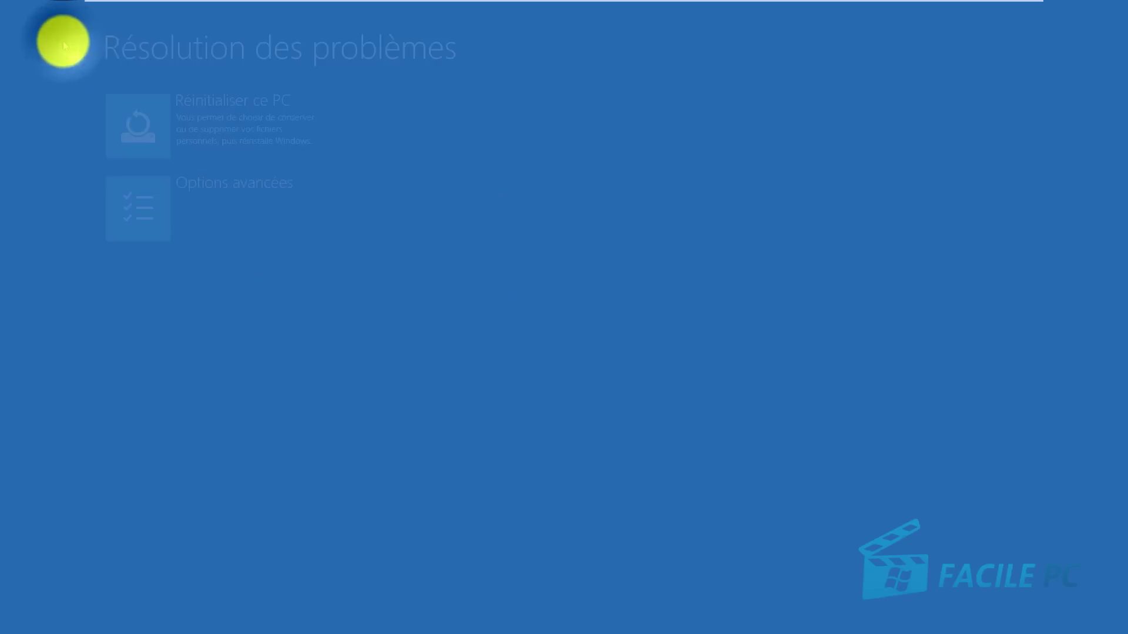
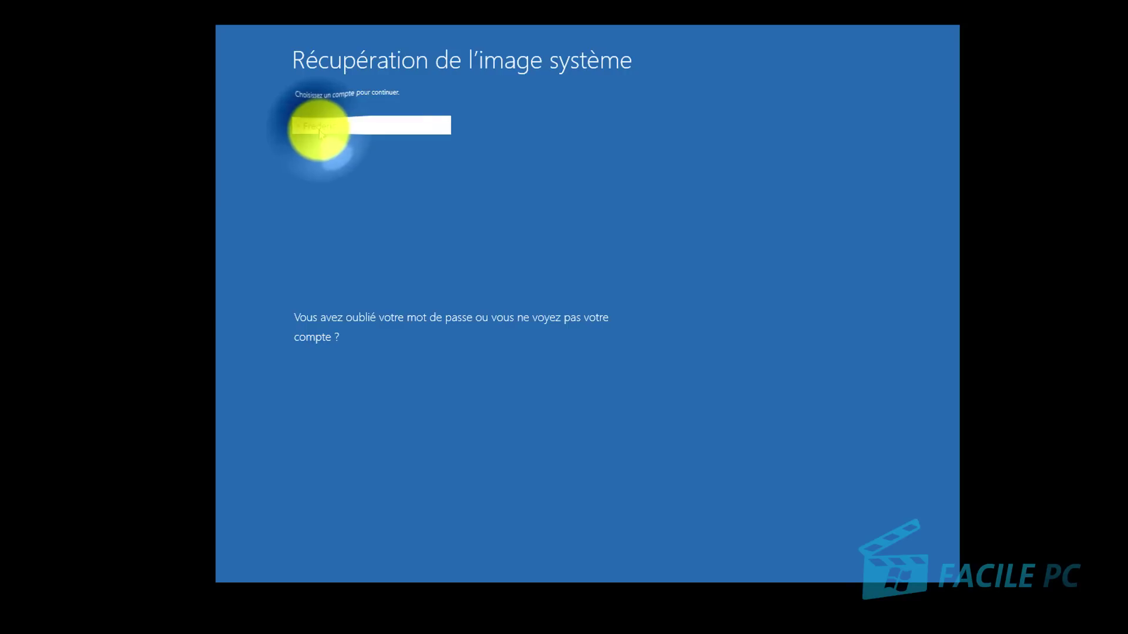
Step: Enter the account password to view the system image recovery wizard, and cancel it
click(320, 127)
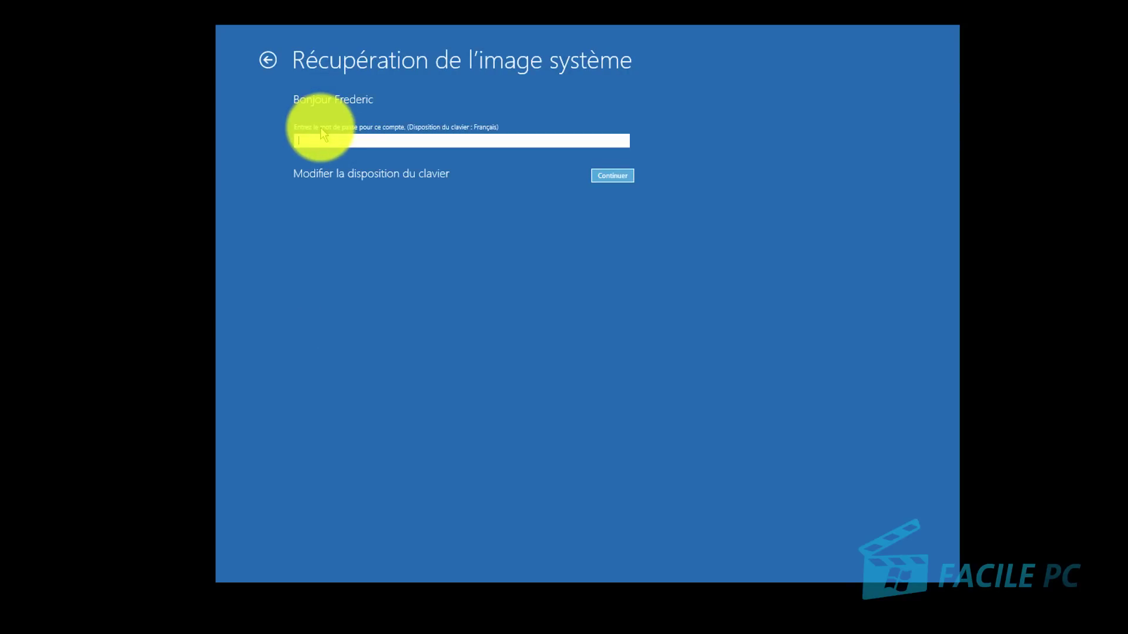
text(a)
click(612, 176)
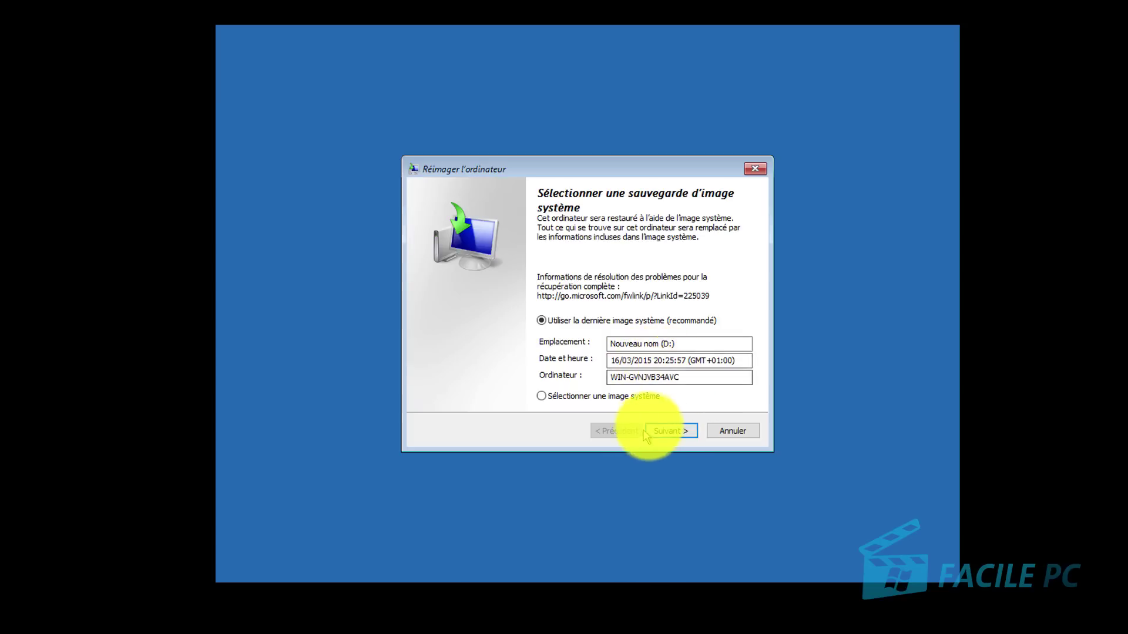
click(734, 433)
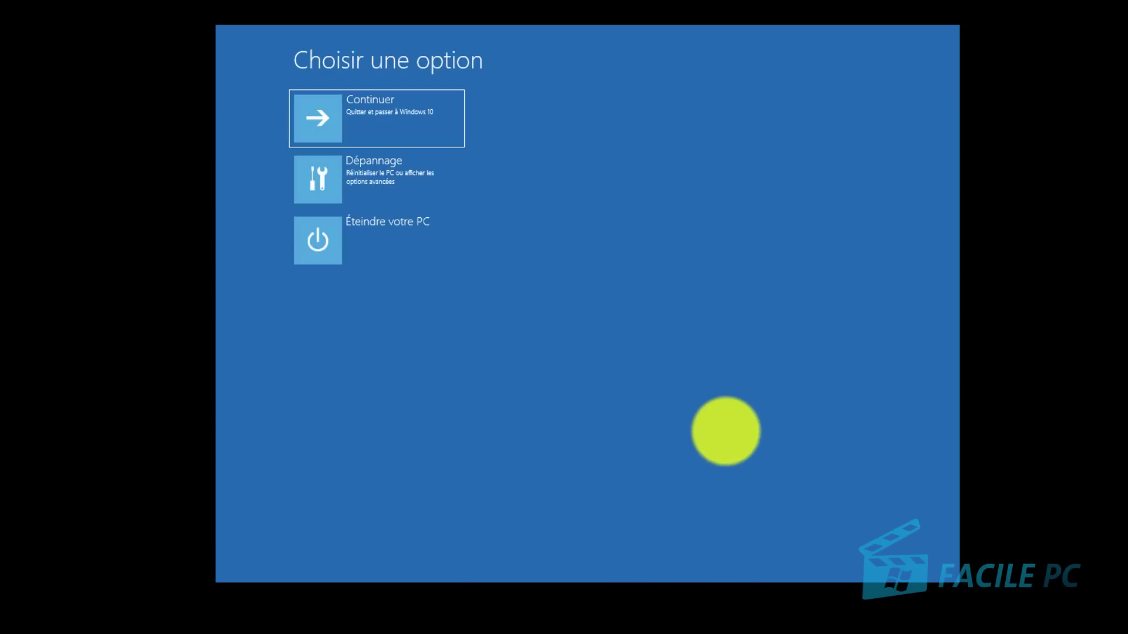
Step: Open the recovery command prompt from the advanced troubleshooting options and close it
click(322, 171)
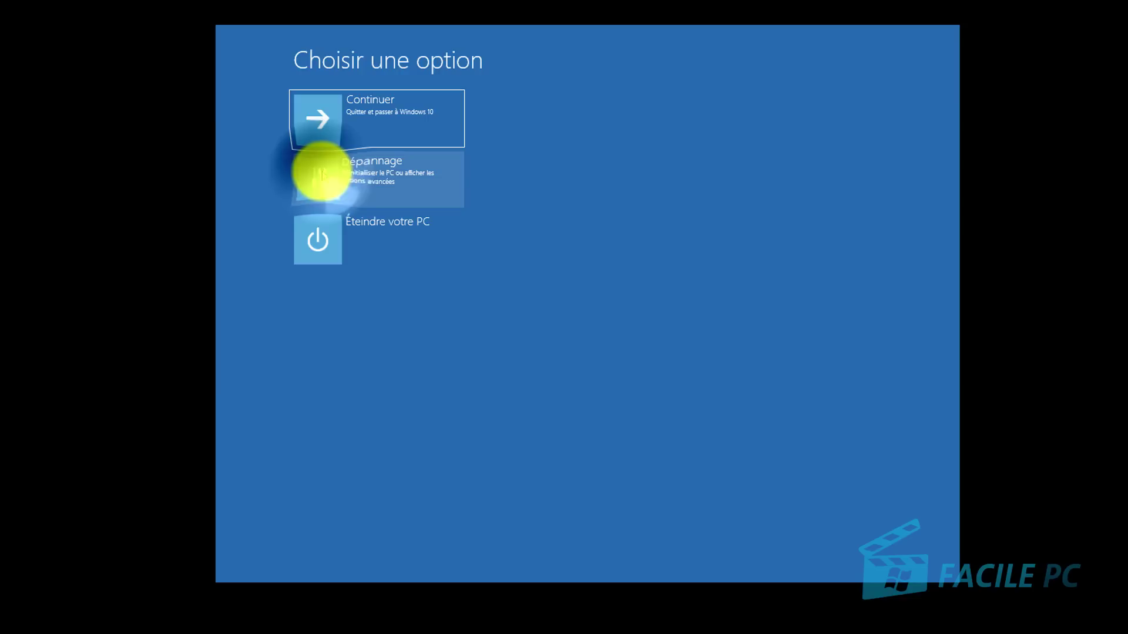
click(323, 175)
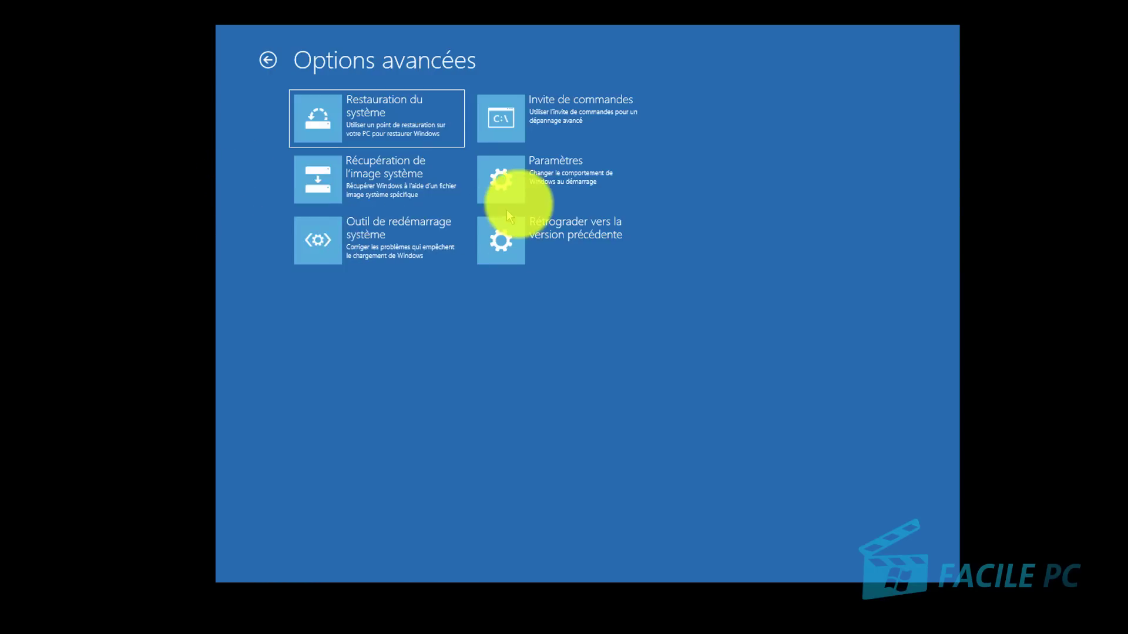
click(503, 118)
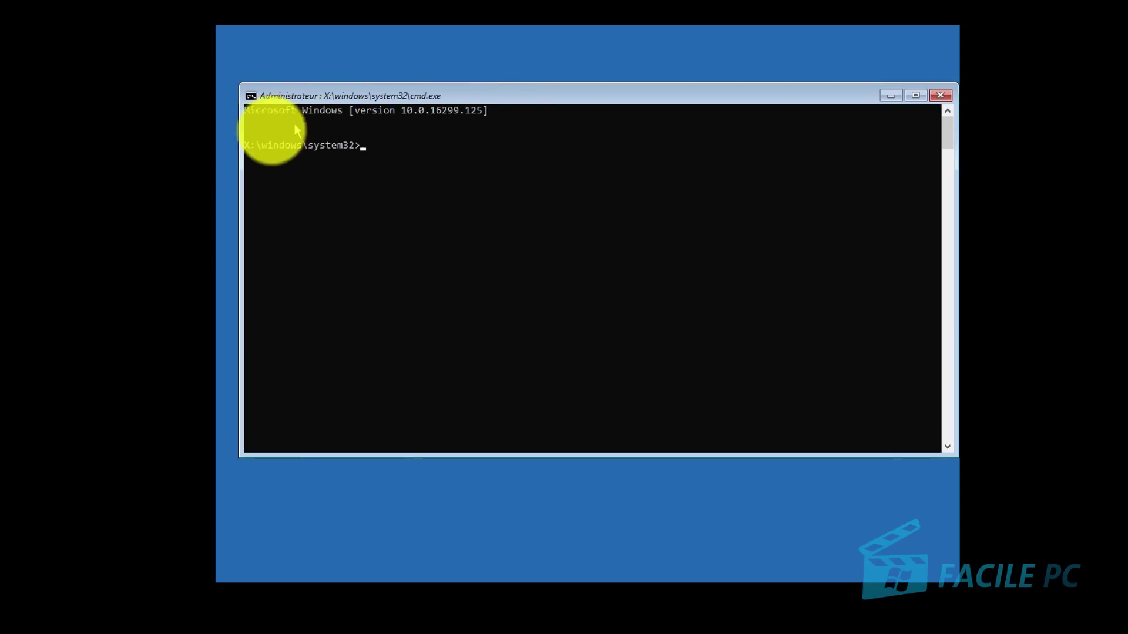
click(941, 95)
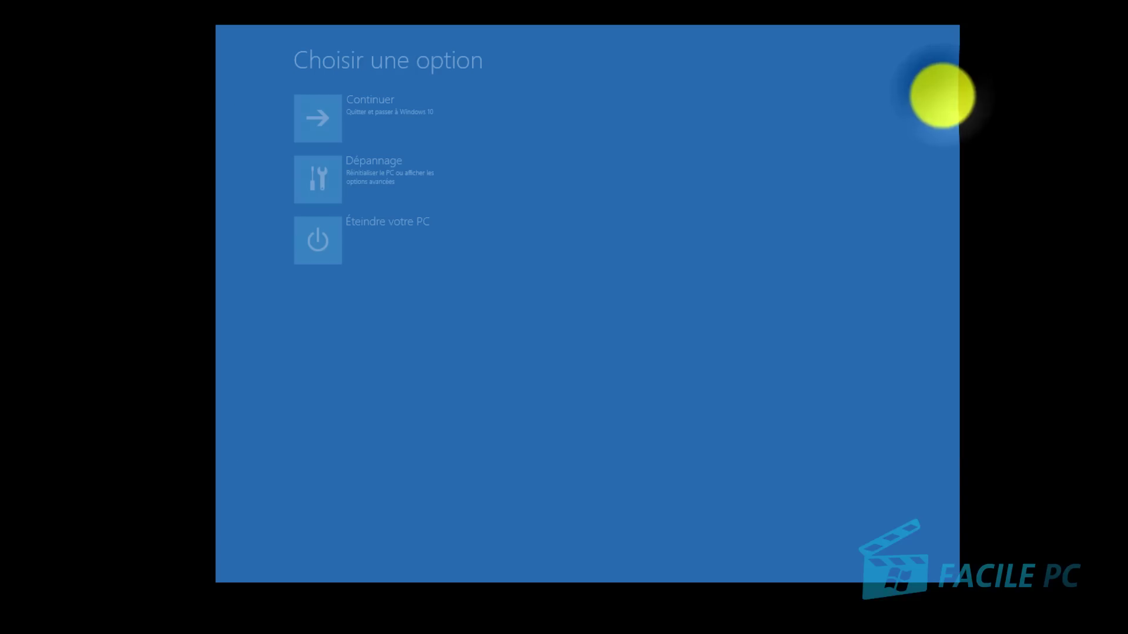
Step: Restart the PC from the startup settings (Paramètres) in the advanced troubleshooting options
click(336, 171)
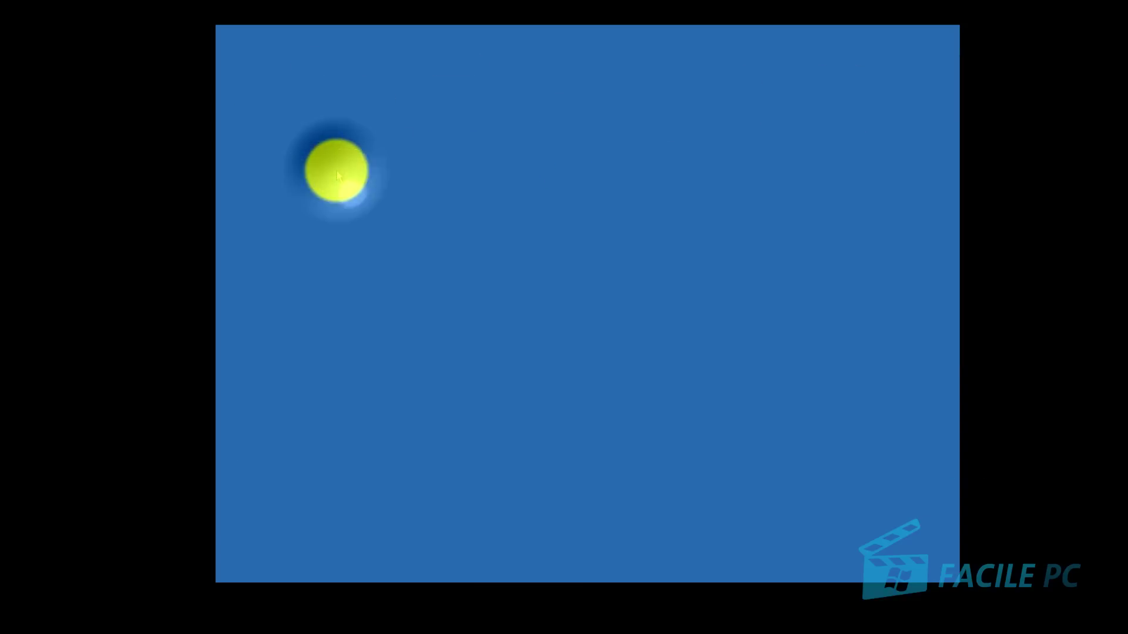
click(336, 183)
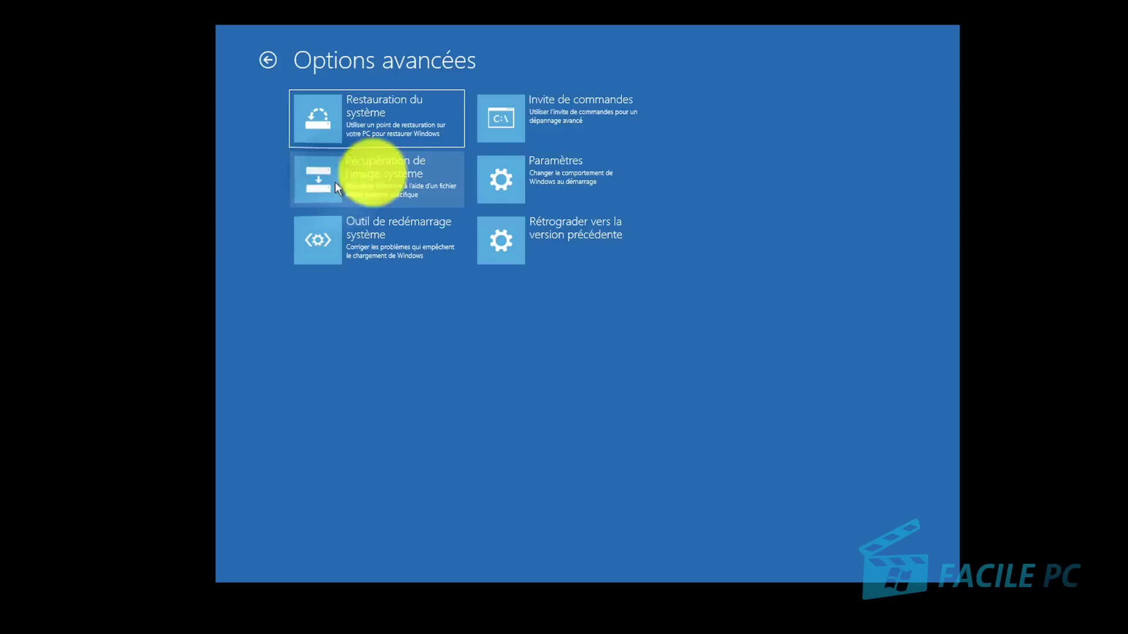
click(502, 185)
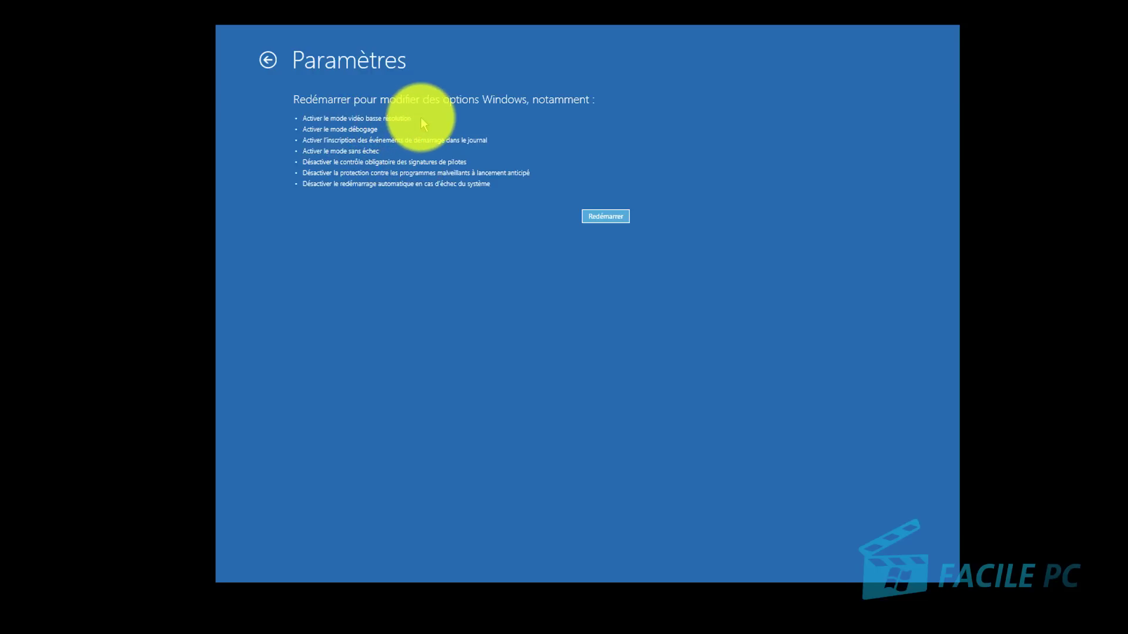
click(605, 217)
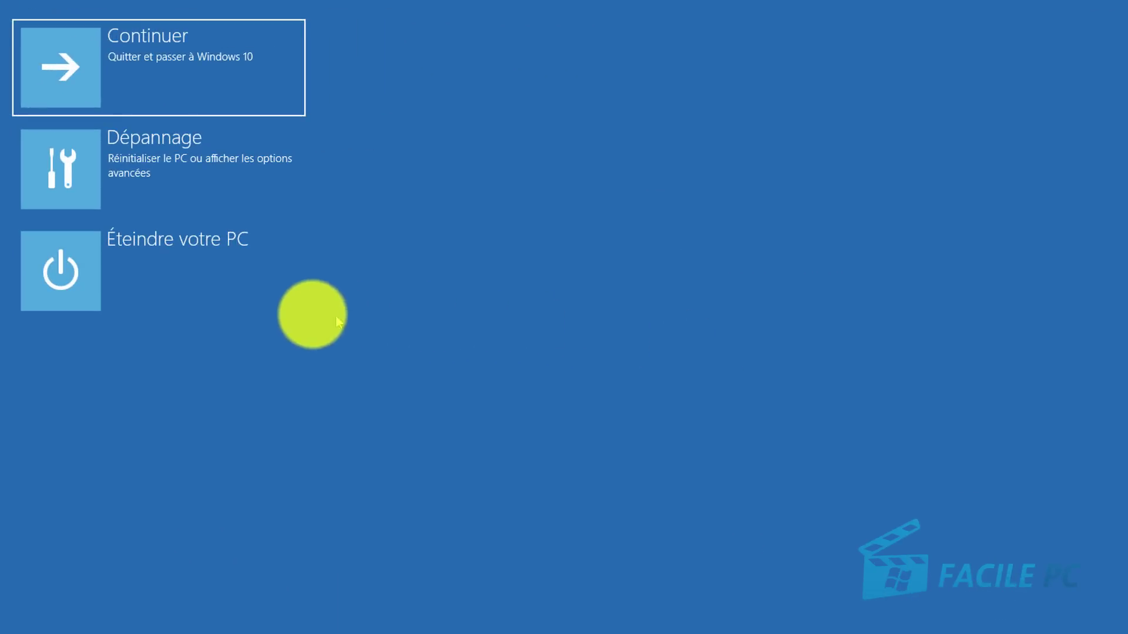
Step: Enter the account password to view the rollback to the previous version (Rétrograder vers la version précédente) in the advanced troubleshooting options, and cancel it
click(60, 173)
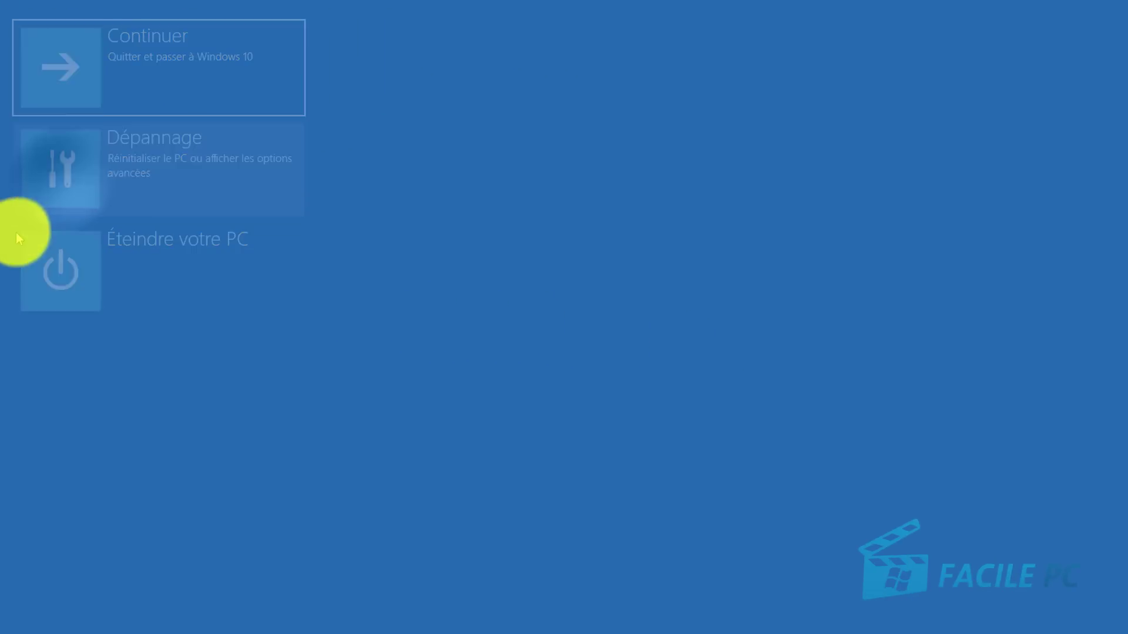
click(55, 177)
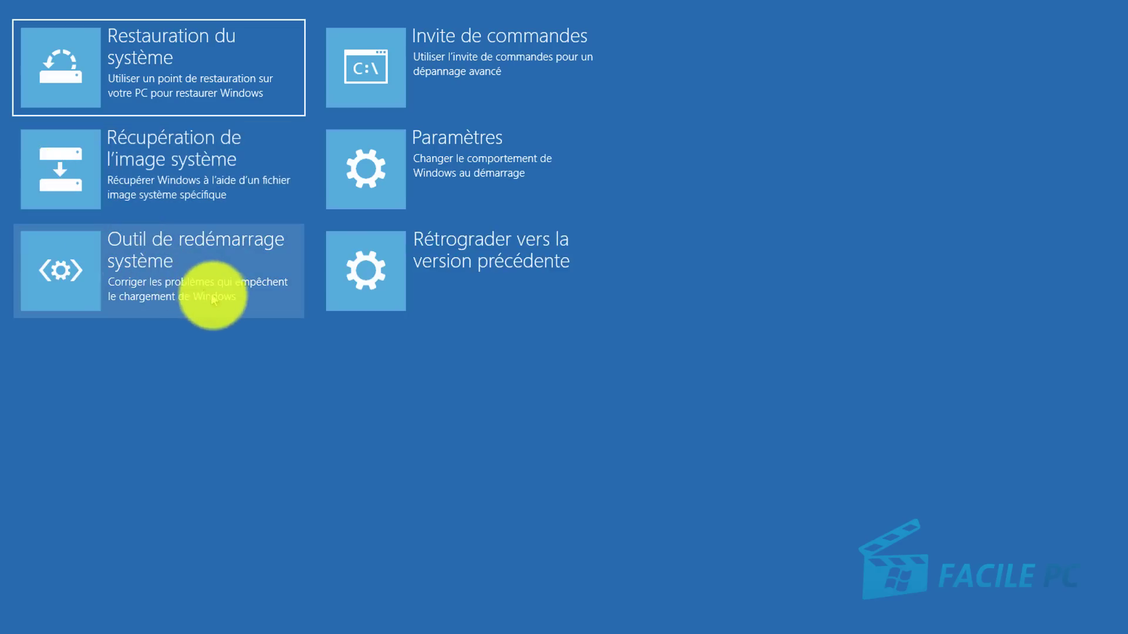
click(374, 274)
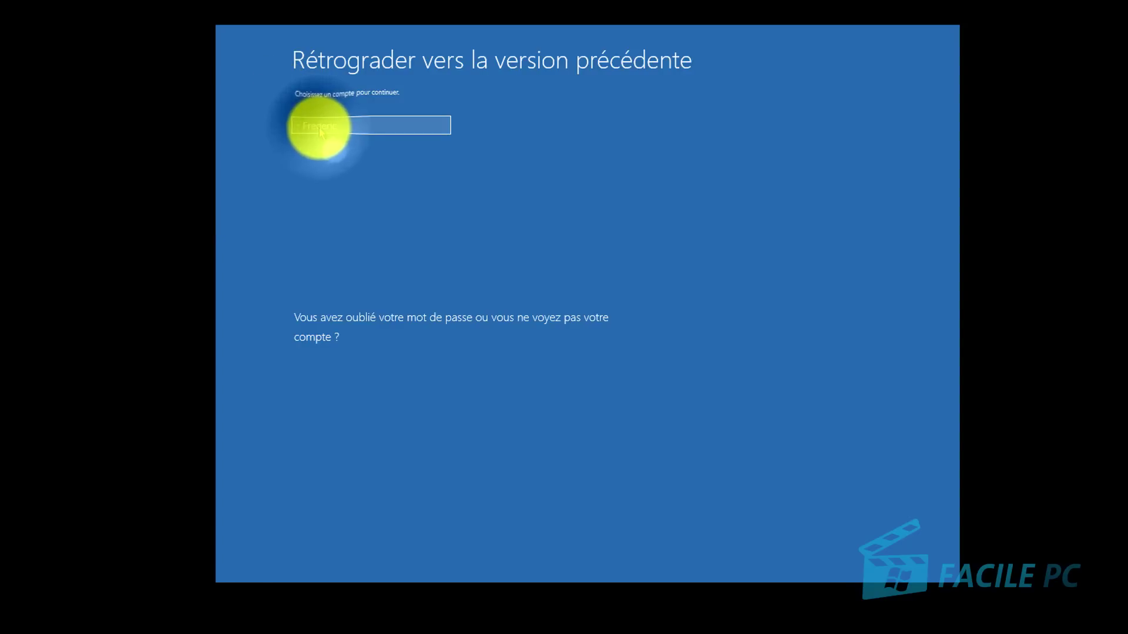
click(319, 130)
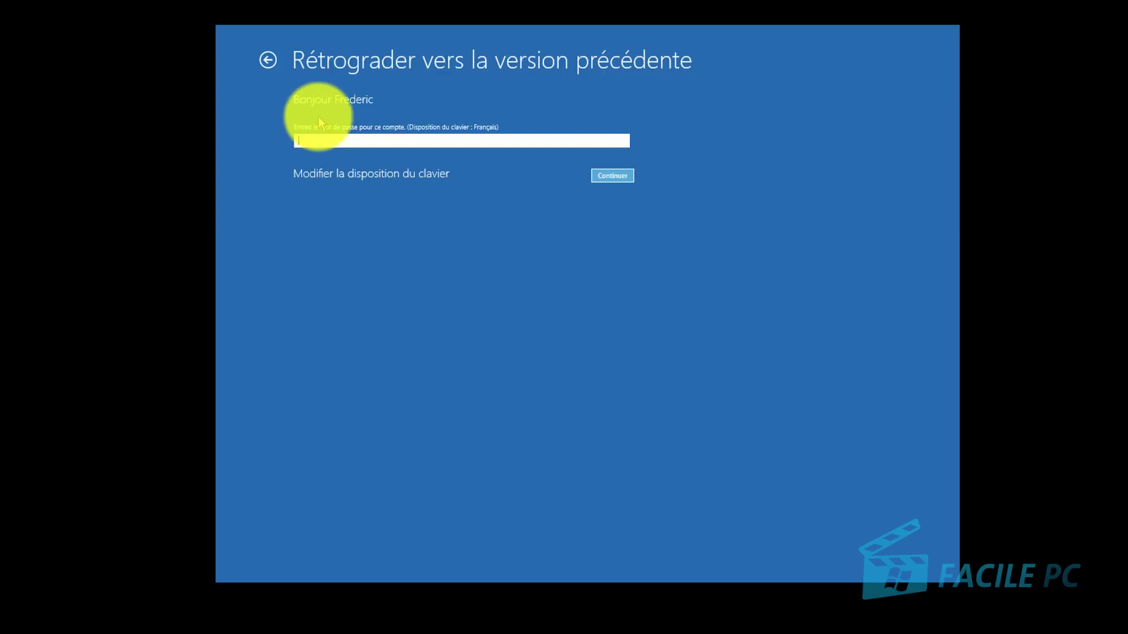
text(••••••••)
click(620, 174)
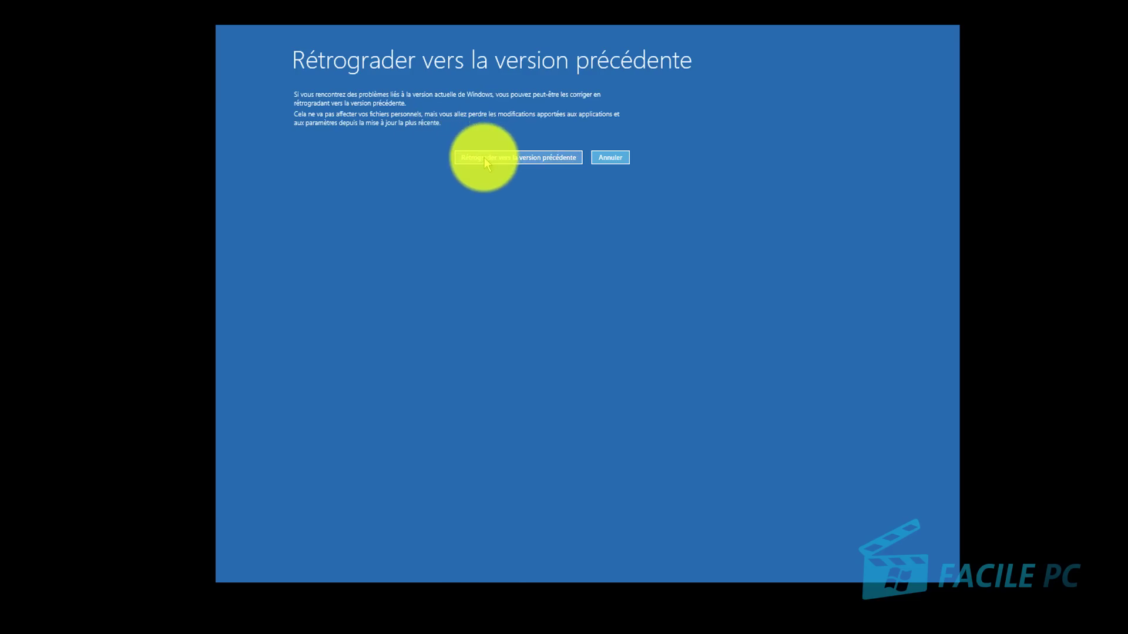
click(608, 158)
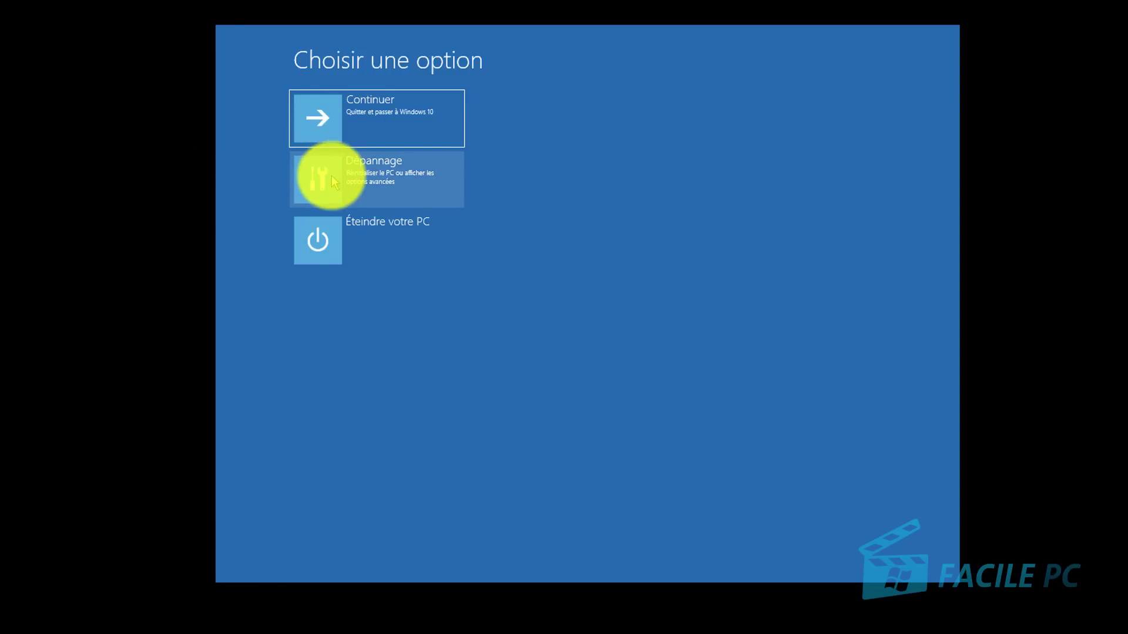
Step: Run the startup repair tool (Outil de redémarrage système) from the advanced troubleshooting options and return to the recovery options
click(331, 175)
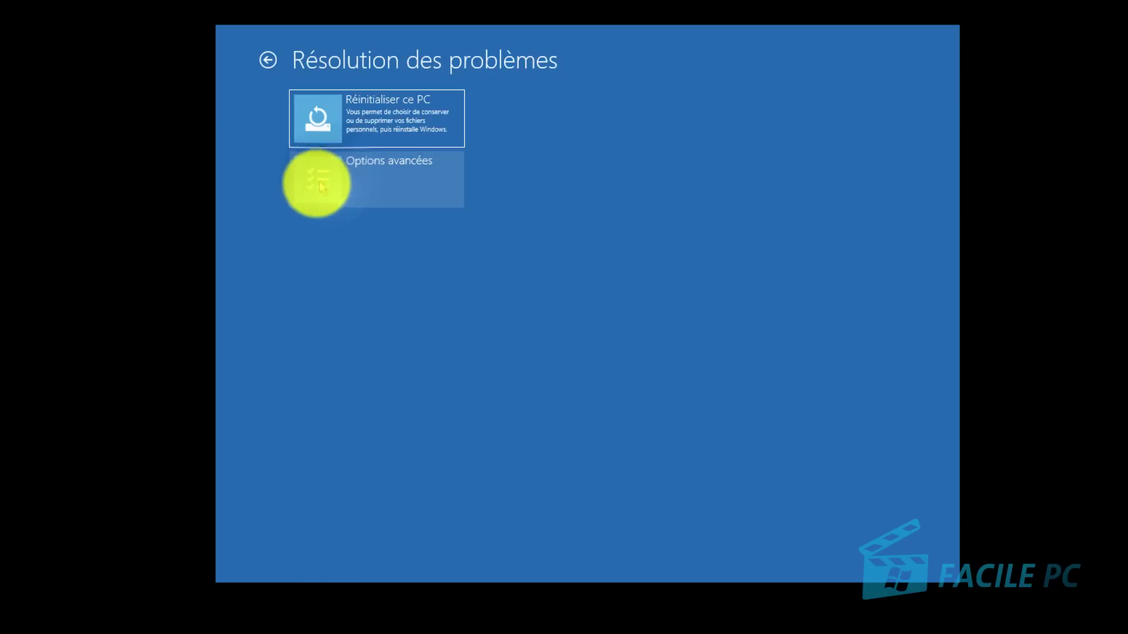
click(314, 189)
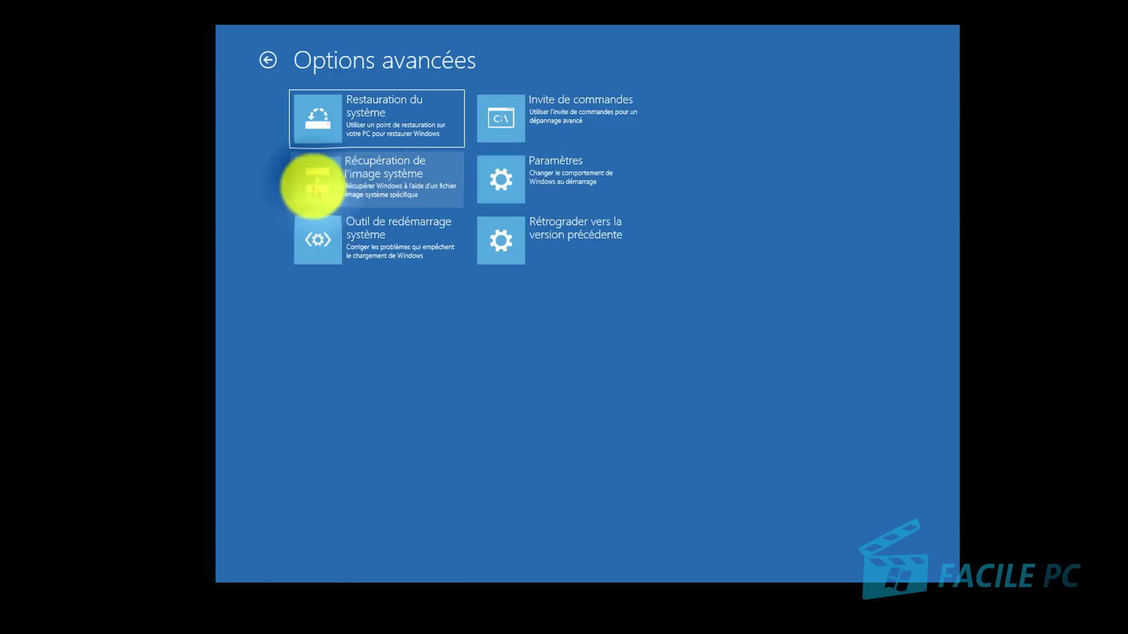
click(313, 245)
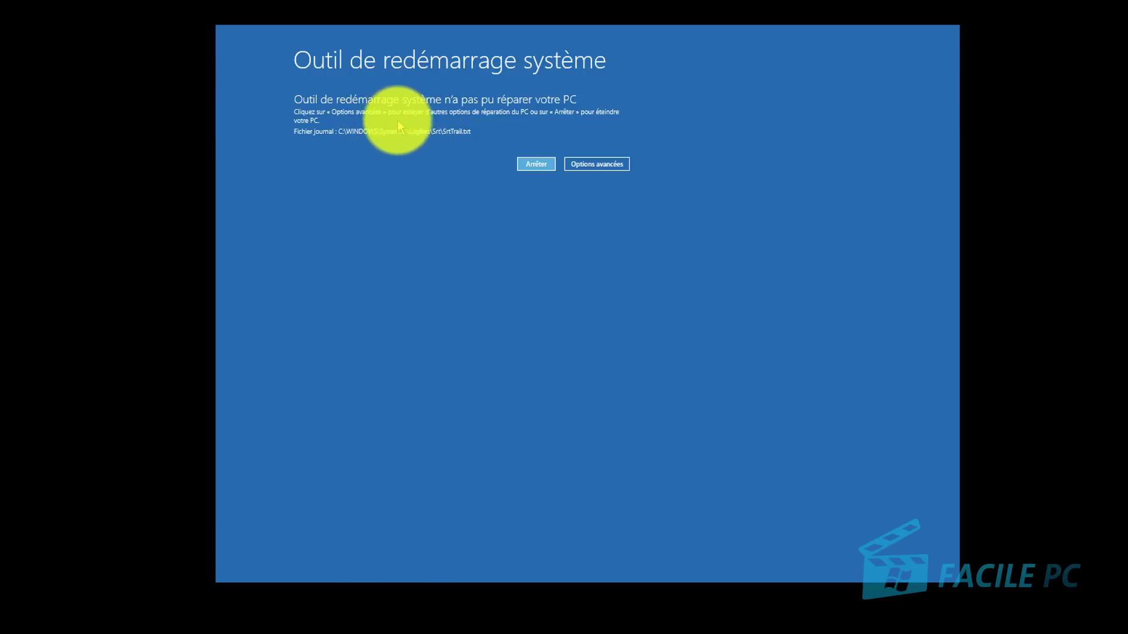
click(598, 164)
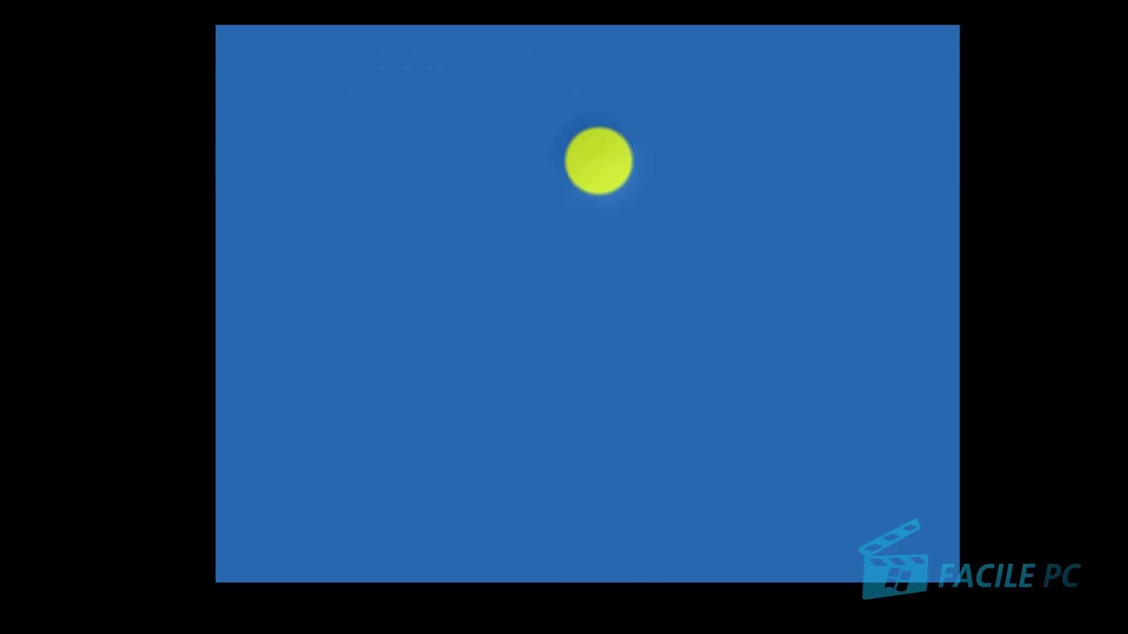